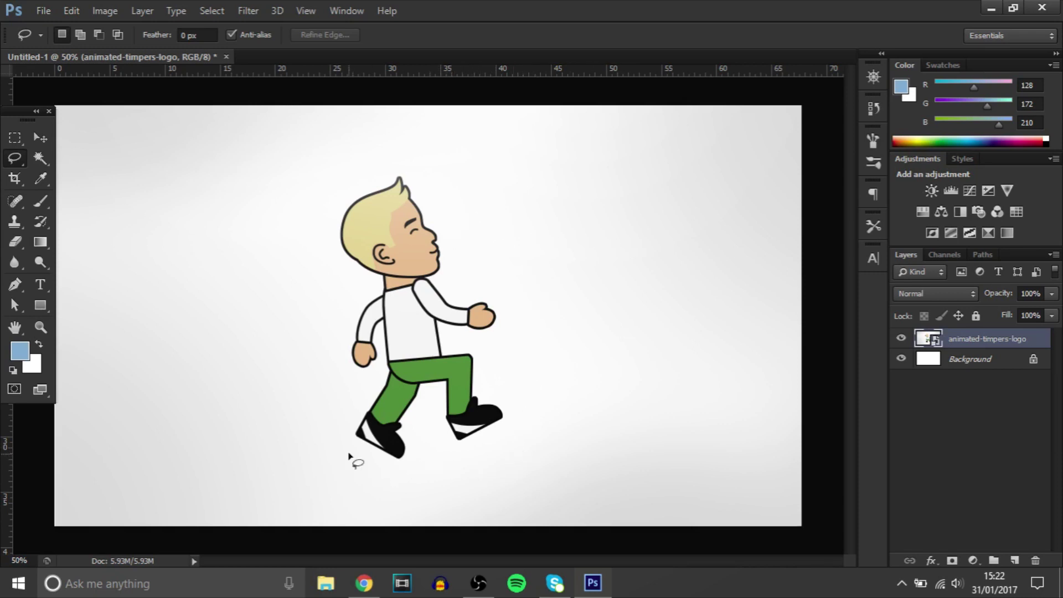
Select the walking cartoon character with a freehand lasso outline that leaves a small margin around it.
{"action": "scroll", "coordinate": [431, 327], "scroll_direction": "up", "scroll_amount": 1}
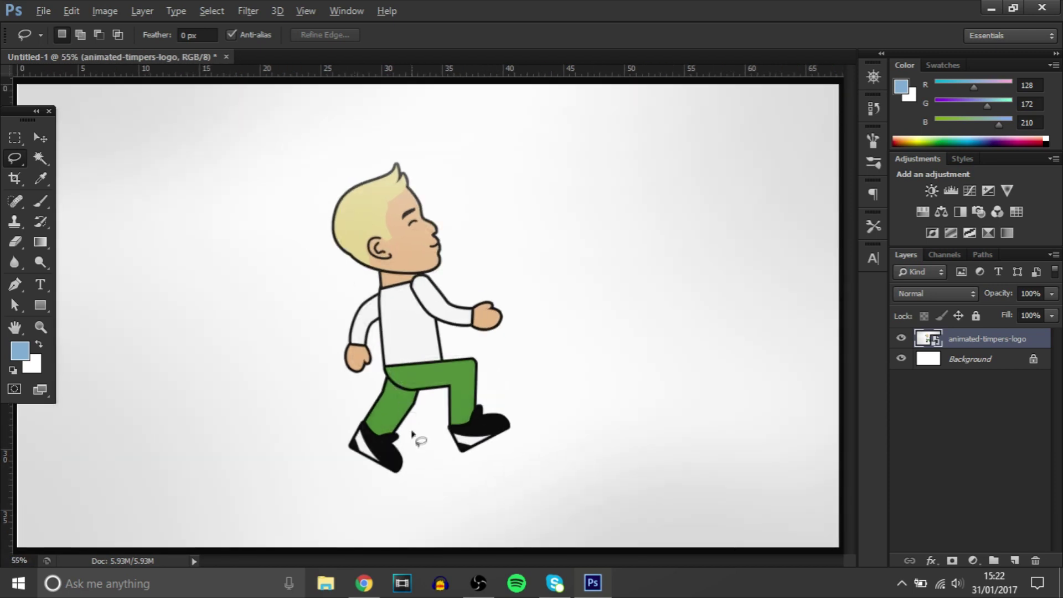
{"action": "key", "text": "alt"}
{"action": "key", "text": "alt"}
{"action": "left_click_drag", "start_coordinate": [407, 486], "coordinate": [378, 478]}
{"action": "left_click_drag", "start_coordinate": [378, 480], "coordinate": [517, 450]}
Rasterize the animated-timpers-logo layer, then replace it with a copy of the selected character on its own layer.
{"action": "right_click", "coordinate": [975, 339]}
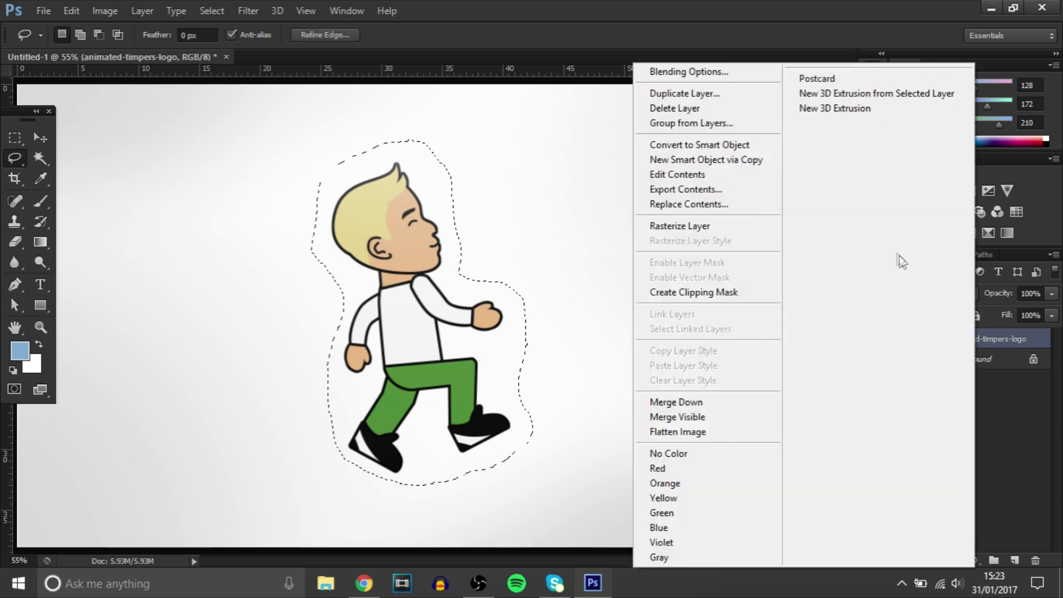
{"action": "left_click", "coordinate": [779, 227]}
{"action": "key", "text": "ctrl+j"}
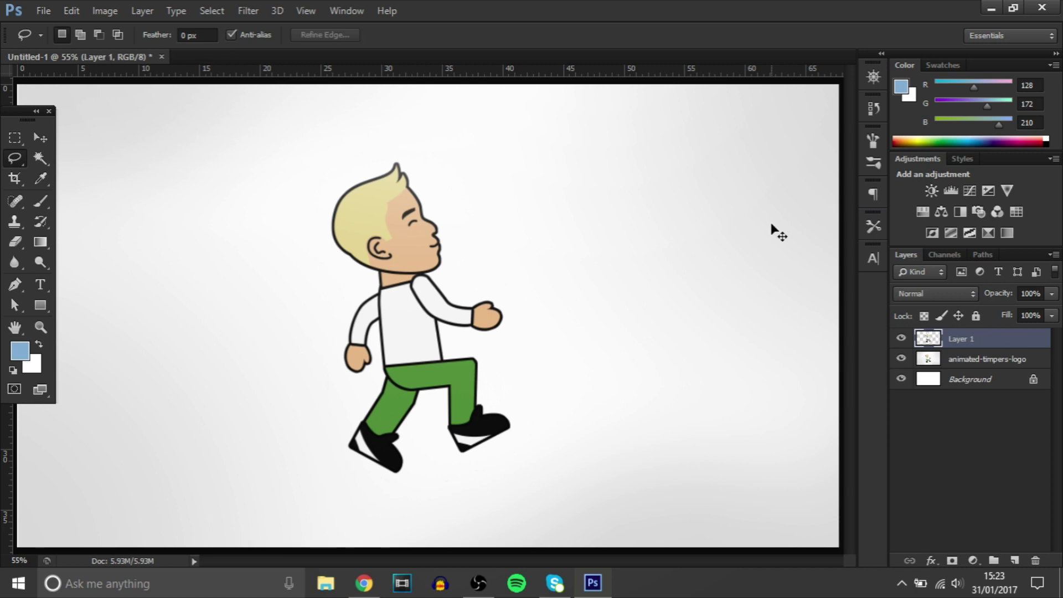
{"action": "left_click", "coordinate": [973, 361]}
{"action": "key", "text": "Delete"}
Move the character cut-out on Layer 1 to the right side of the canvas as a drawing reference.
{"action": "left_click", "coordinate": [44, 137]}
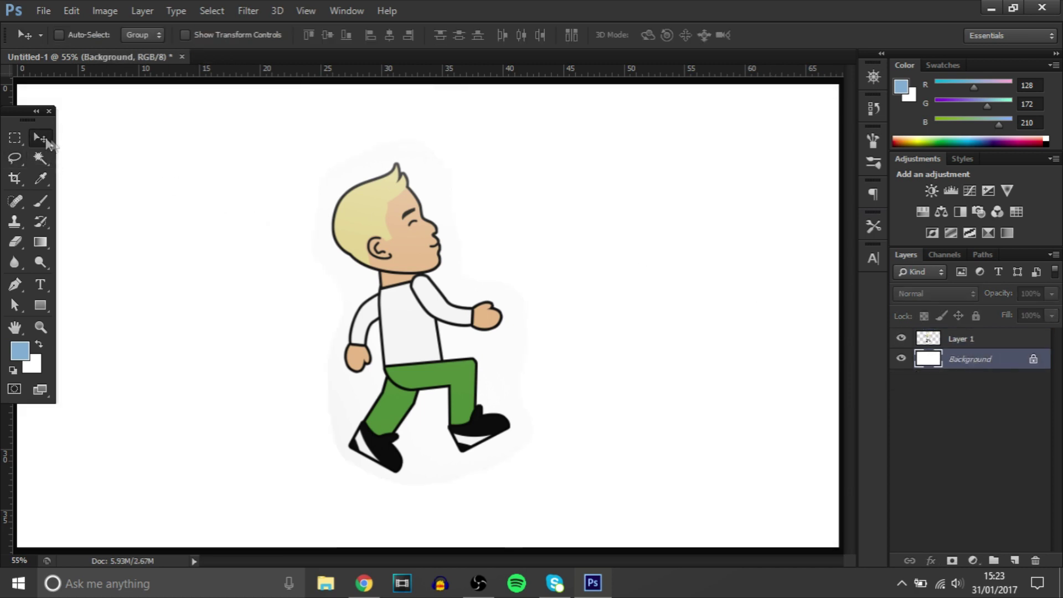
{"action": "scroll", "coordinate": [456, 267], "scroll_direction": "down", "scroll_amount": 2}
{"action": "scroll", "coordinate": [432, 275], "scroll_direction": "up", "scroll_amount": 1}
{"action": "left_click_drag", "start_coordinate": [435, 276], "coordinate": [504, 286]}
{"action": "key", "text": "Return"}
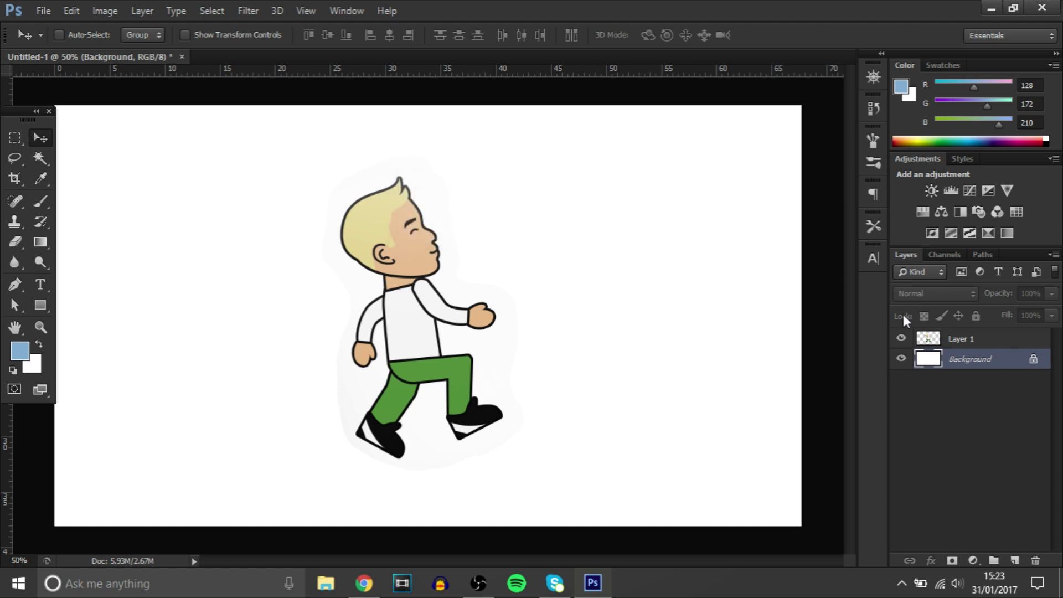
{"action": "left_click", "coordinate": [961, 338]}
{"action": "left_click_drag", "start_coordinate": [399, 299], "coordinate": [652, 299]}
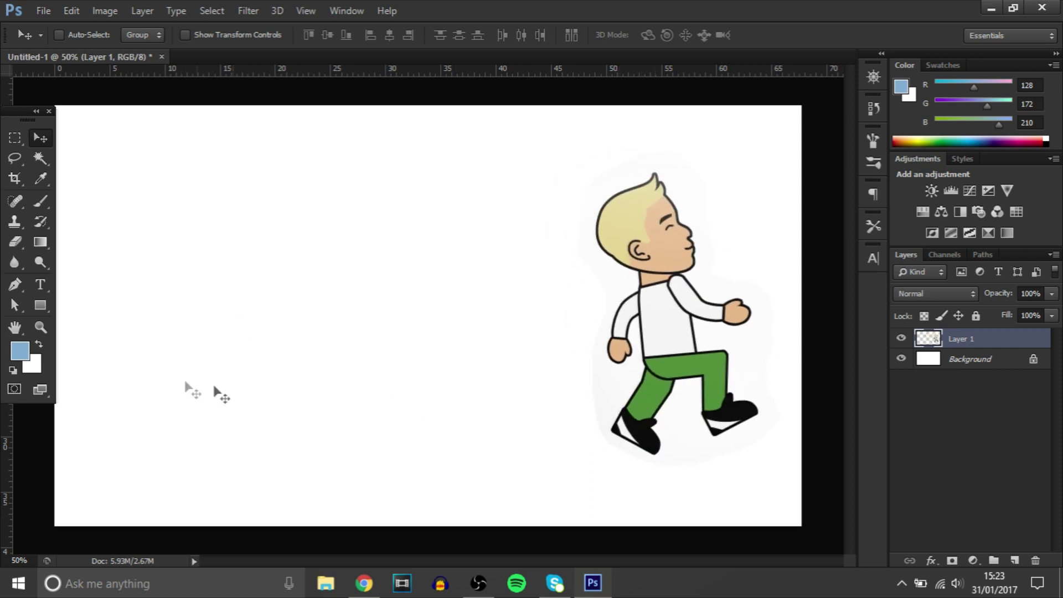
Add a new layer above the character and start a Pen path with the straight upper edge of the front thigh.
{"action": "scroll", "coordinate": [266, 403], "scroll_direction": "up", "scroll_amount": 2}
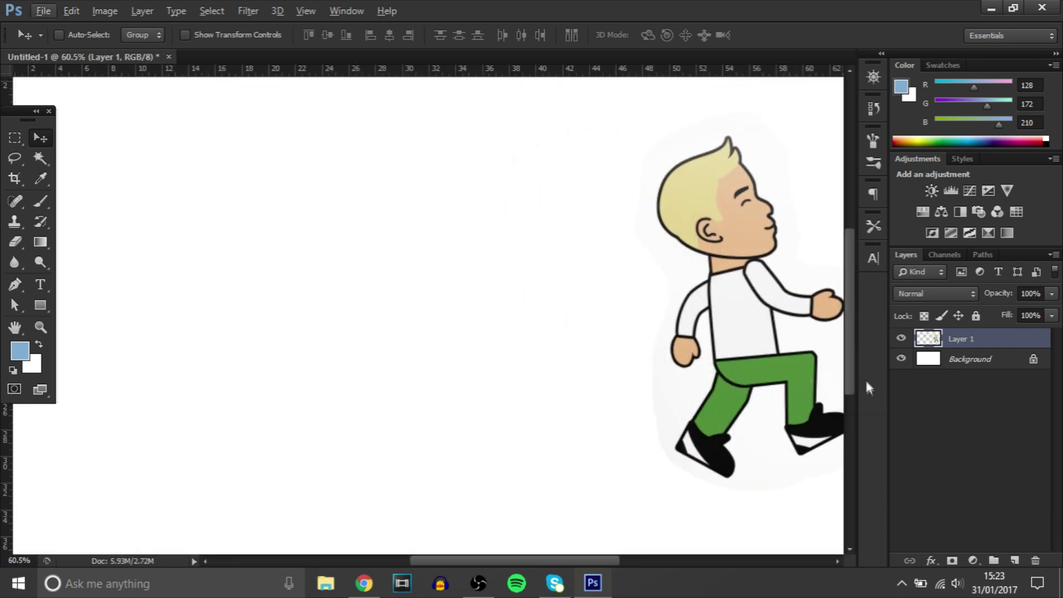
{"action": "scroll", "coordinate": [792, 431], "scroll_direction": "down", "scroll_amount": 2}
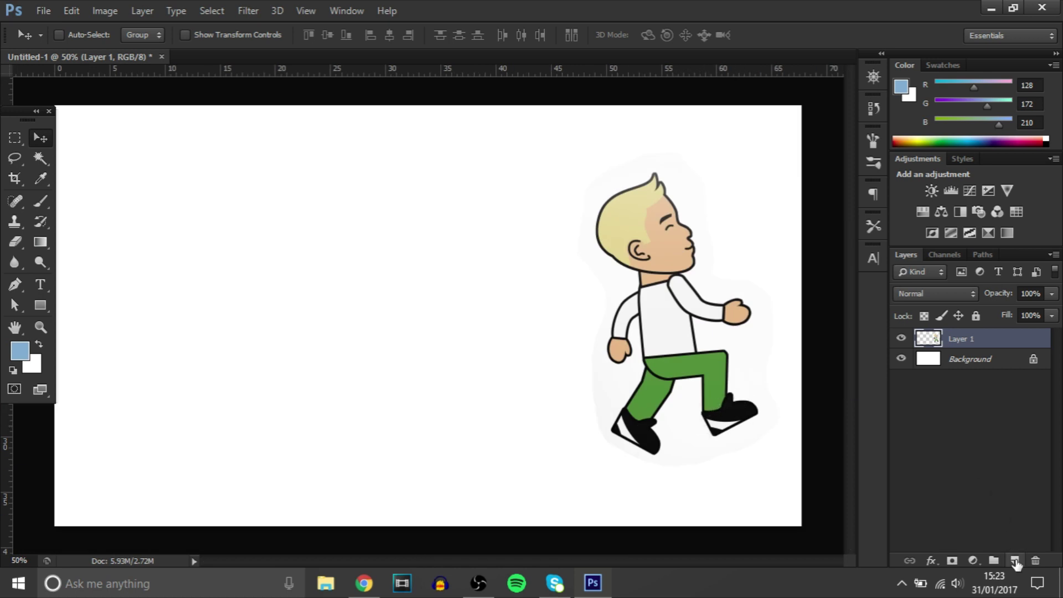
{"action": "left_click", "coordinate": [1015, 560]}
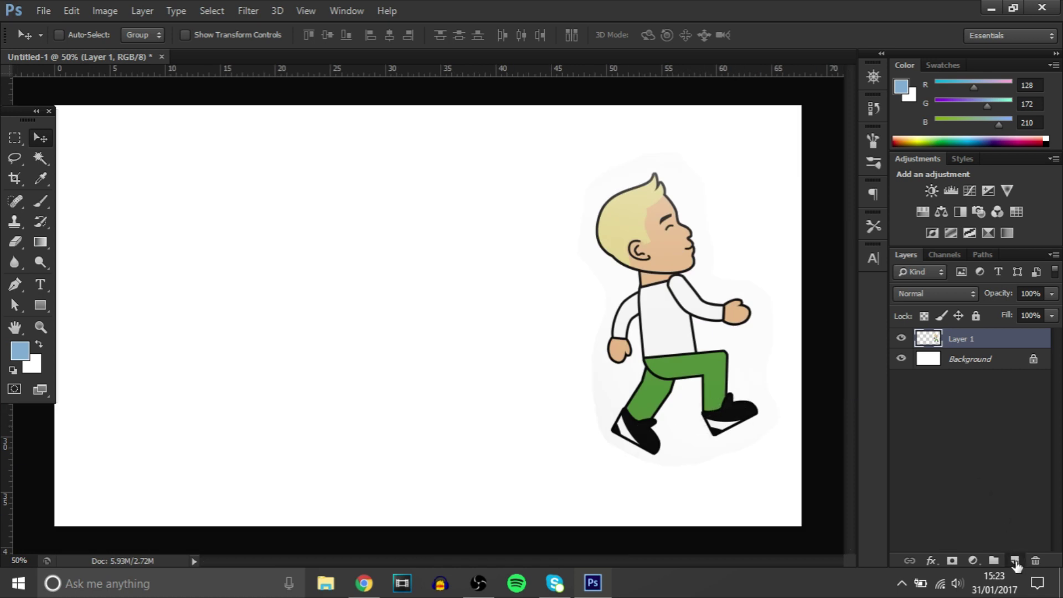
{"action": "left_click", "coordinate": [15, 284]}
{"action": "scroll", "coordinate": [590, 420], "scroll_direction": "up", "scroll_amount": 2}
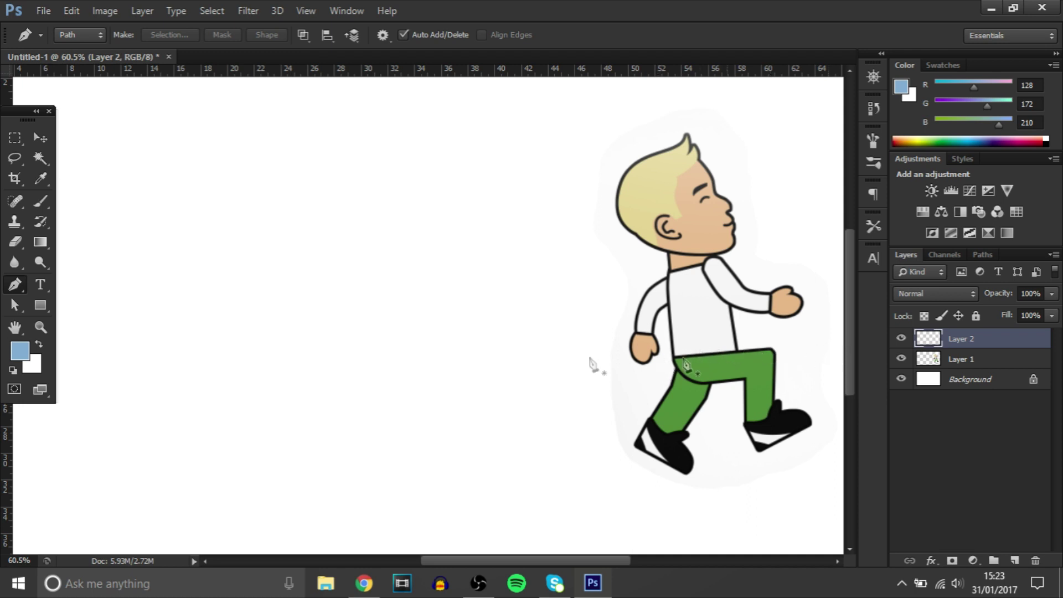
{"action": "scroll", "coordinate": [304, 373], "scroll_direction": "up", "scroll_amount": 1}
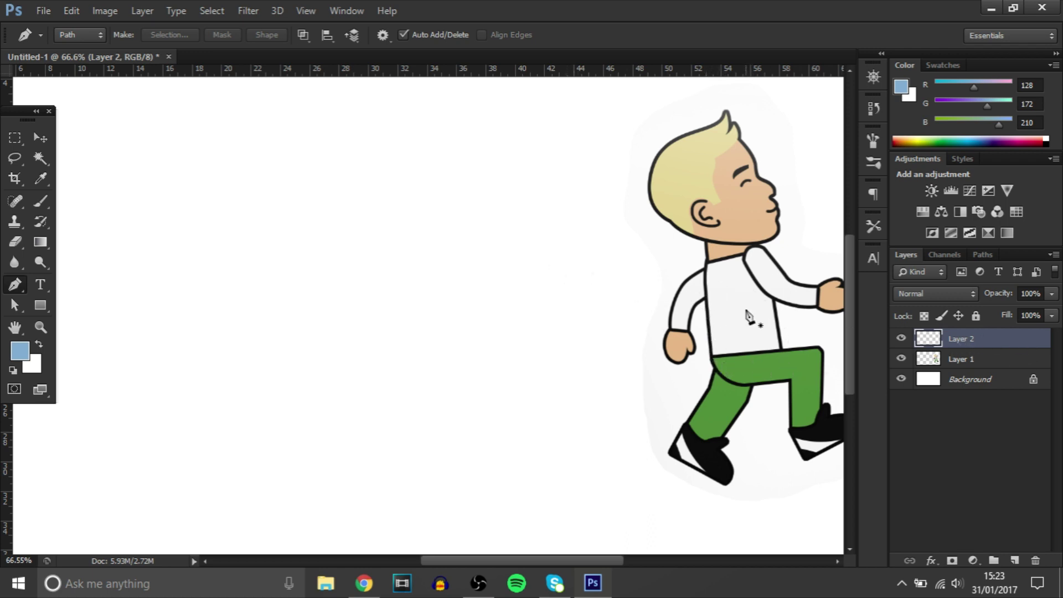
{"action": "left_click", "coordinate": [219, 355]}
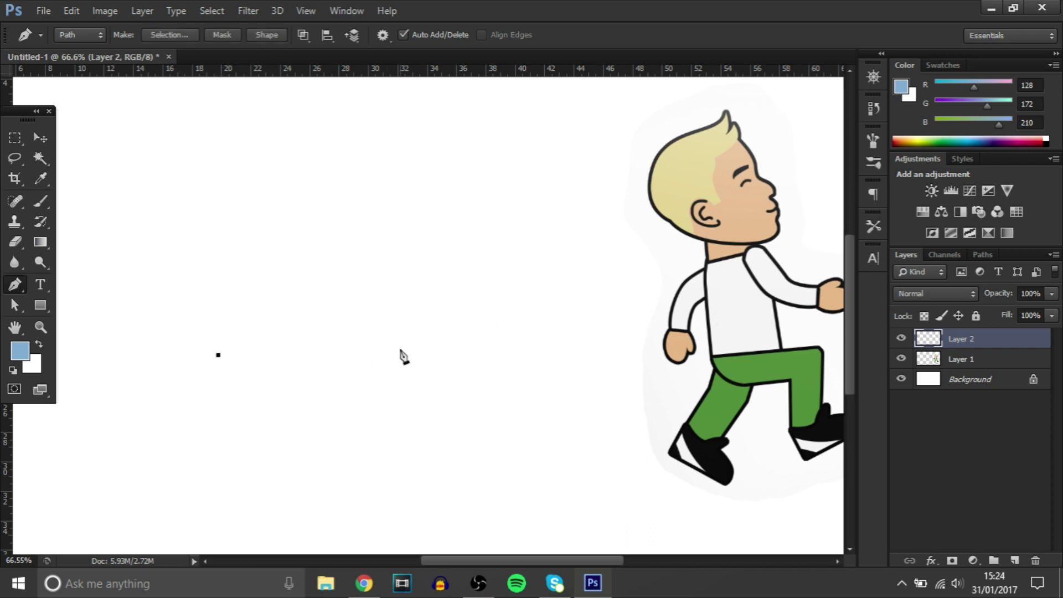
{"action": "left_click", "coordinate": [357, 340]}
Round the knee corner of the path and extend it down the front edge of the shin to the trouser hem.
{"action": "scroll", "coordinate": [363, 350], "scroll_direction": "up", "scroll_amount": 3}
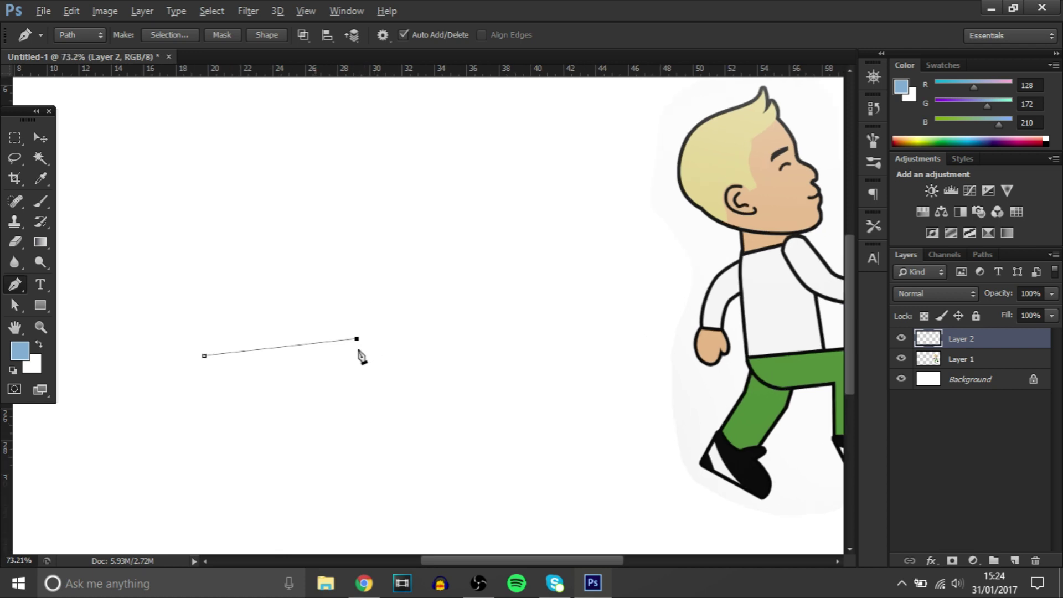
{"action": "left_click", "coordinate": [365, 350]}
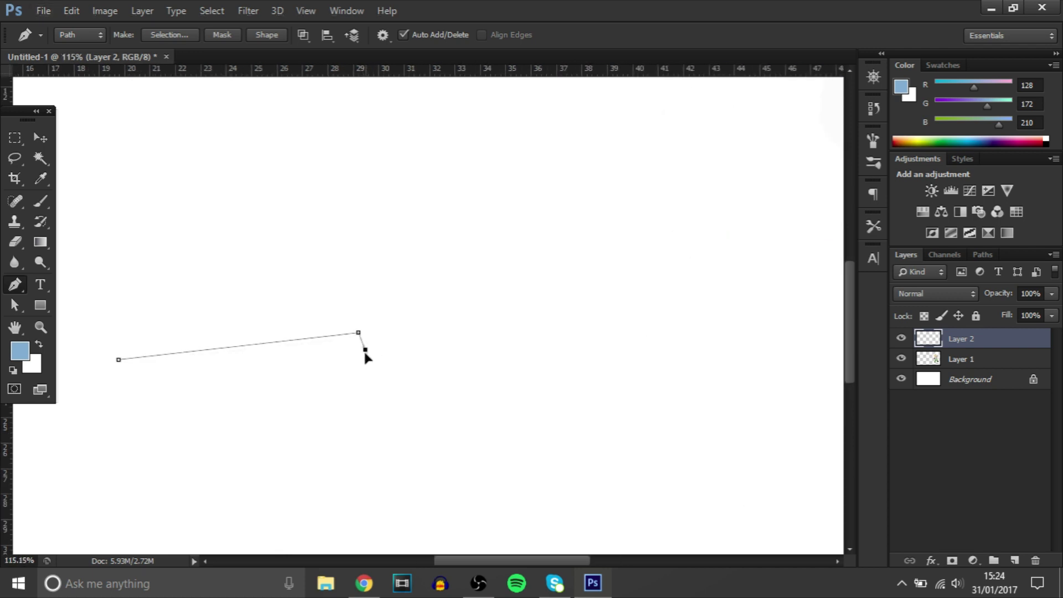
{"action": "key", "text": "ctrl+z"}
{"action": "scroll", "coordinate": [368, 372], "scroll_direction": "down", "scroll_amount": 4}
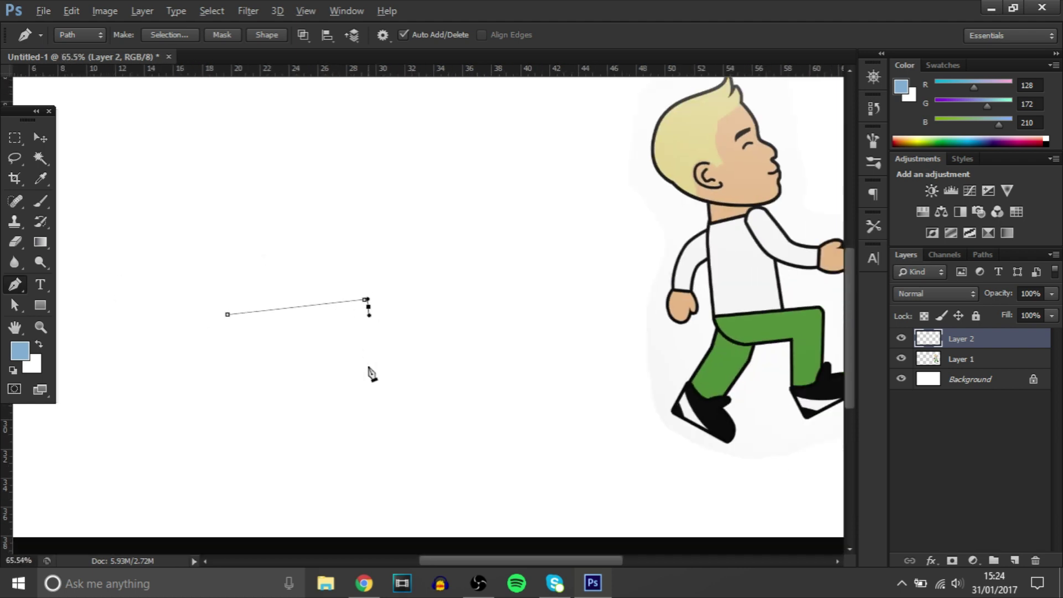
{"action": "scroll", "coordinate": [308, 356], "scroll_direction": "up", "scroll_amount": 2}
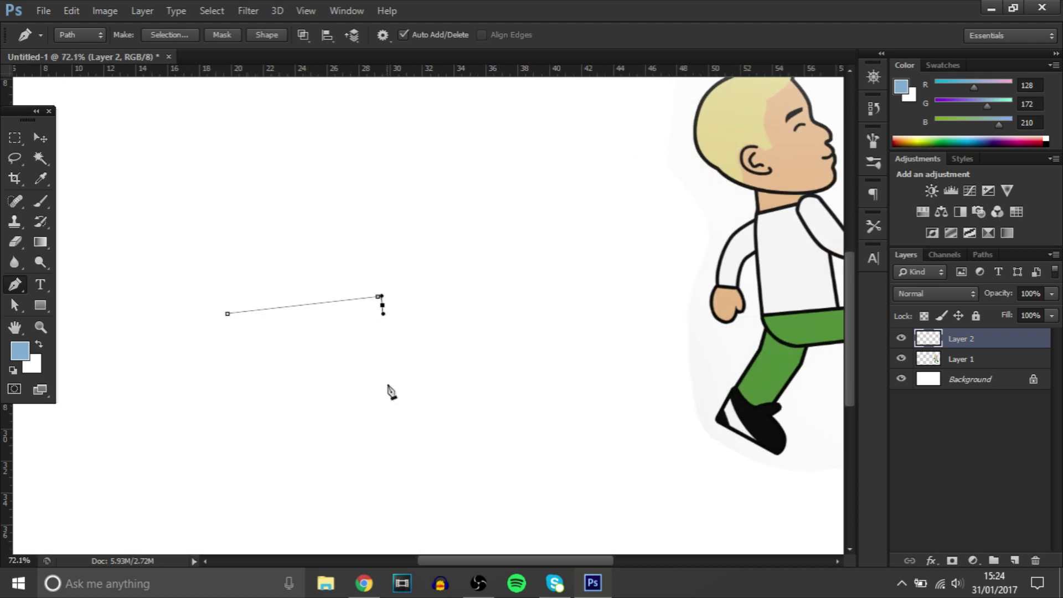
{"action": "left_click", "coordinate": [390, 398]}
{"action": "key", "text": "ctrl+z"}
{"action": "left_click", "coordinate": [387, 397]}
{"action": "scroll", "coordinate": [349, 405], "scroll_direction": "down", "scroll_amount": 2}
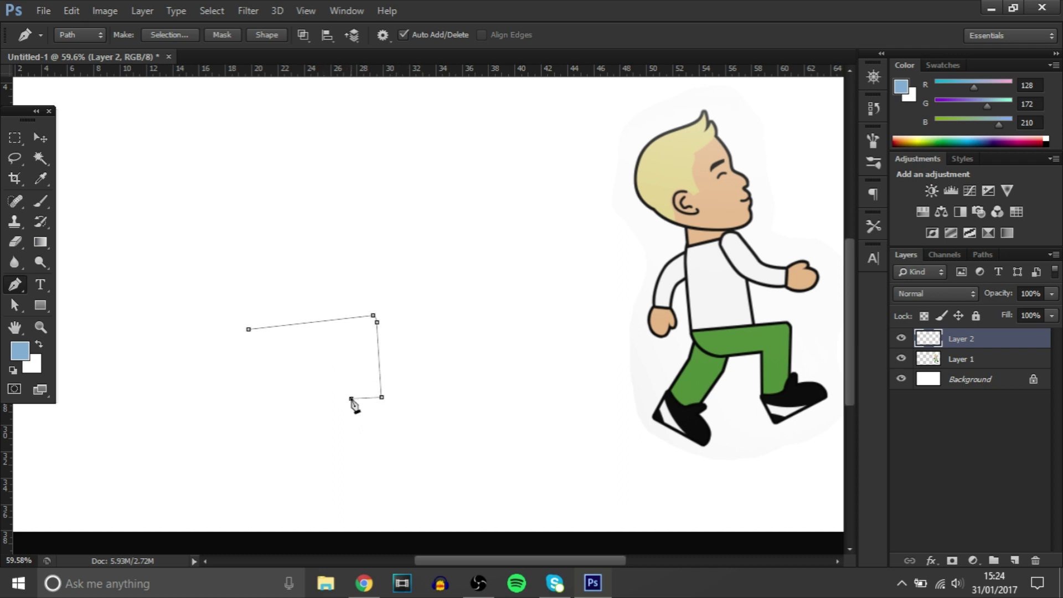
Shape the front leg's hem as a downward curve in the path, ending it in a corner point.
{"action": "left_click_drag", "start_coordinate": [352, 399], "coordinate": [327, 374]}
{"action": "key", "text": "ctrl+z"}
{"action": "left_click", "coordinate": [353, 400]}
{"action": "left_click_drag", "start_coordinate": [348, 400], "coordinate": [331, 380]}
{"action": "left_click", "coordinate": [348, 399], "text": "alt"}
{"action": "key", "text": "ctrl+z"}
{"action": "key", "text": "ctrl+z"}
{"action": "key", "text": "ctrl+z"}
Trace the front leg's inner edge and thigh underside, closing the path with a rounded curve at the hip.
{"action": "left_click", "coordinate": [342, 348]}
{"action": "key", "text": "ctrl+z"}
{"action": "key", "text": "ctrl+z"}
{"action": "left_click", "coordinate": [345, 350]}
{"action": "key", "text": "ctrl+z"}
{"action": "left_click", "coordinate": [345, 351]}
{"action": "key", "text": "ctrl+z"}
{"action": "key", "text": "ctrl+z"}
{"action": "left_click_drag", "start_coordinate": [249, 330], "coordinate": [253, 363]}
Fill the closed front leg path with the dark grey colour 292929.
{"action": "scroll", "coordinate": [241, 365], "scroll_direction": "up", "scroll_amount": 1}
{"action": "right_click", "coordinate": [293, 360]}
{"action": "left_click", "coordinate": [350, 310]}
{"action": "left_click", "coordinate": [278, 162]}
{"action": "left_click", "coordinate": [298, 205]}
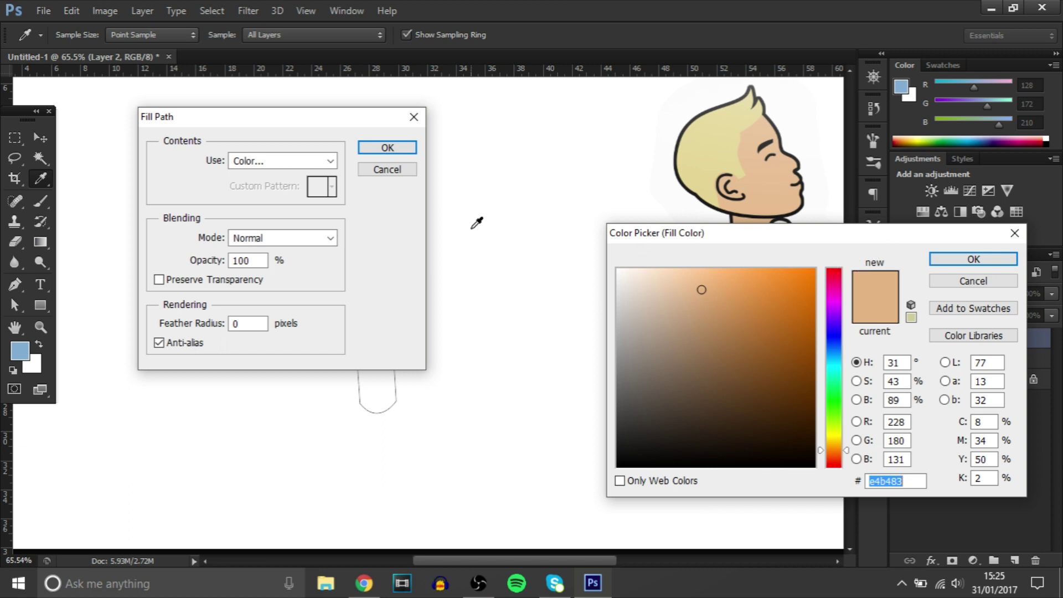
{"action": "mouse_move", "coordinate": [637, 444]}
{"action": "left_mouse_down"}
{"action": "mouse_move", "coordinate": [613, 443]}
{"action": "mouse_move", "coordinate": [613, 433]}
{"action": "left_mouse_up"}
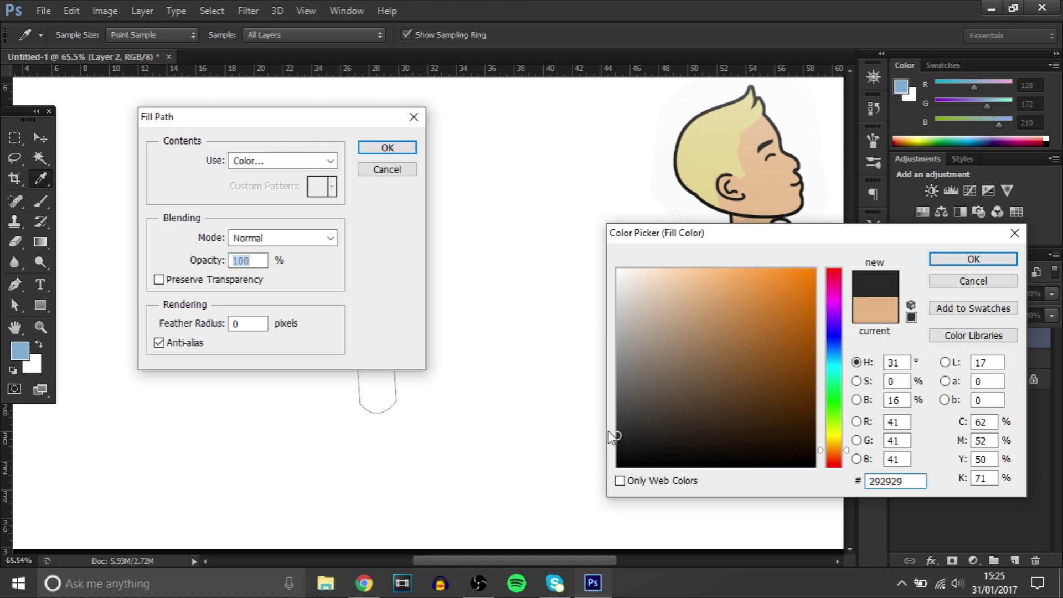
{"action": "key", "text": "Return"}
{"action": "key", "text": "Return"}
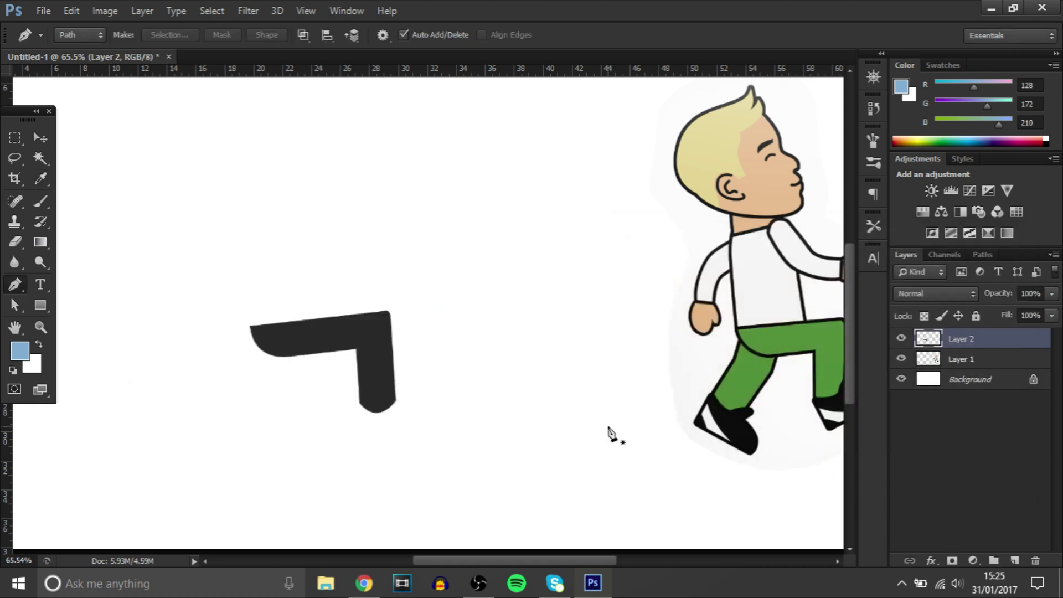
Add a black outside Stroke effect to the front leg's layer and increase the stroke size slightly.
{"action": "scroll", "coordinate": [291, 388], "scroll_direction": "down", "scroll_amount": 2}
{"action": "scroll", "coordinate": [238, 451], "scroll_direction": "up", "scroll_amount": 2}
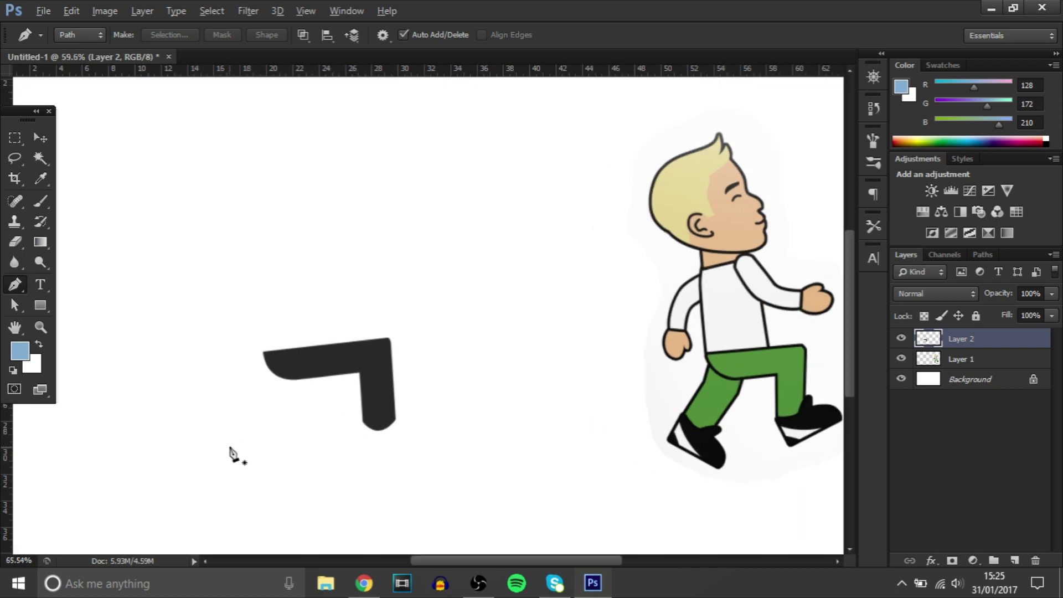
{"action": "double_click", "coordinate": [1014, 344]}
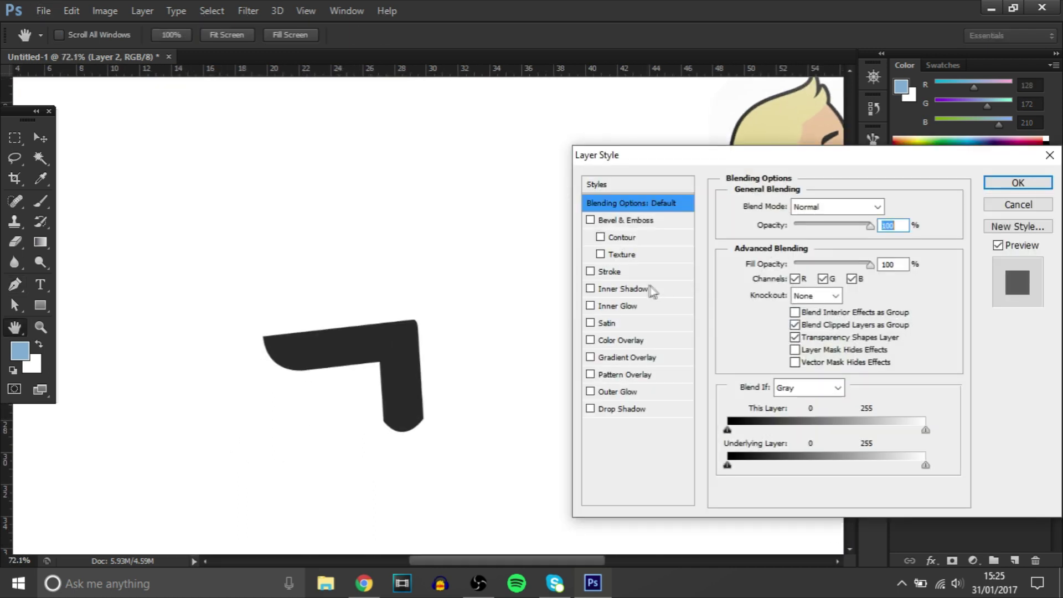
{"action": "left_click", "coordinate": [590, 272]}
{"action": "left_click", "coordinate": [609, 271]}
{"action": "left_click", "coordinate": [760, 313]}
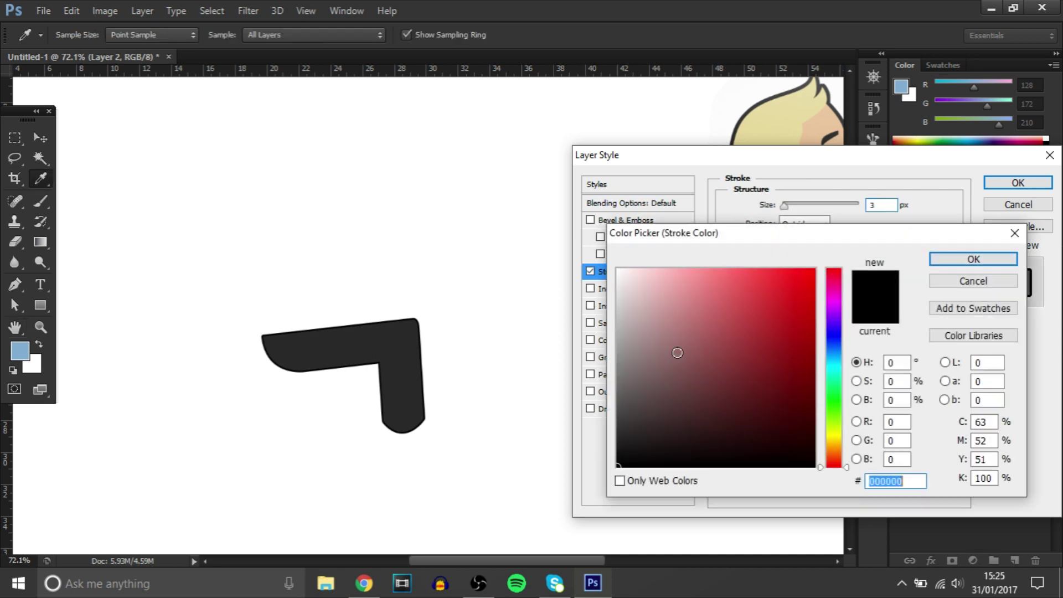
{"action": "left_click", "coordinate": [973, 258]}
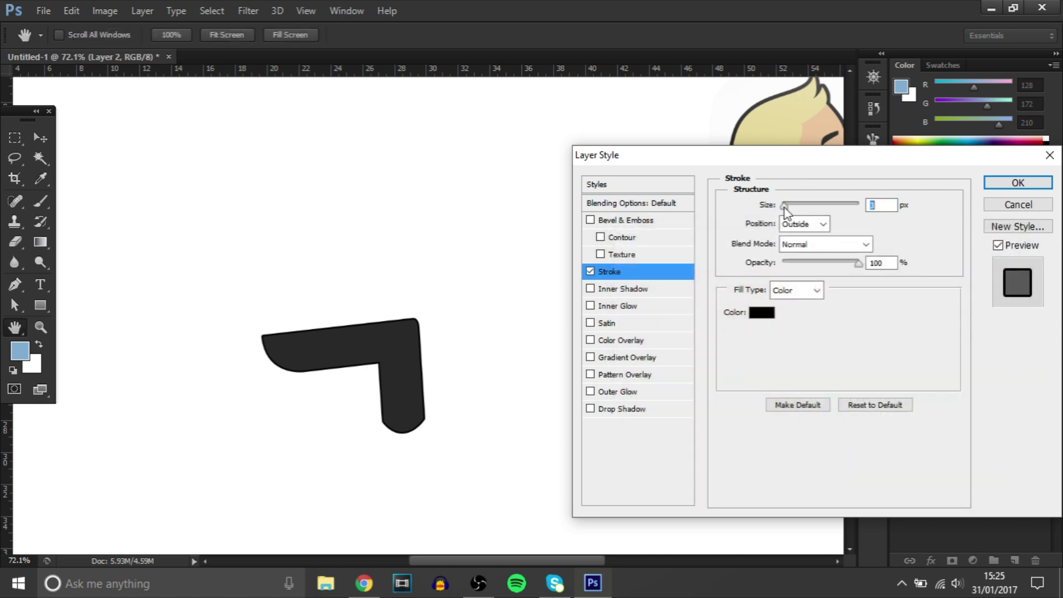
{"action": "left_click_drag", "start_coordinate": [785, 208], "coordinate": [788, 209]}
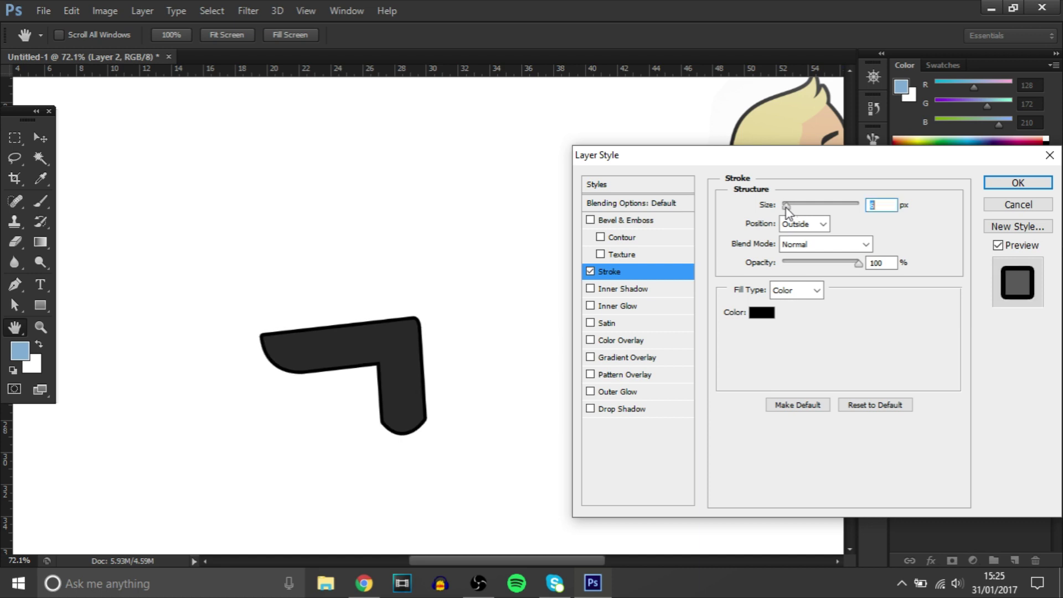
{"action": "left_click", "coordinate": [1013, 185]}
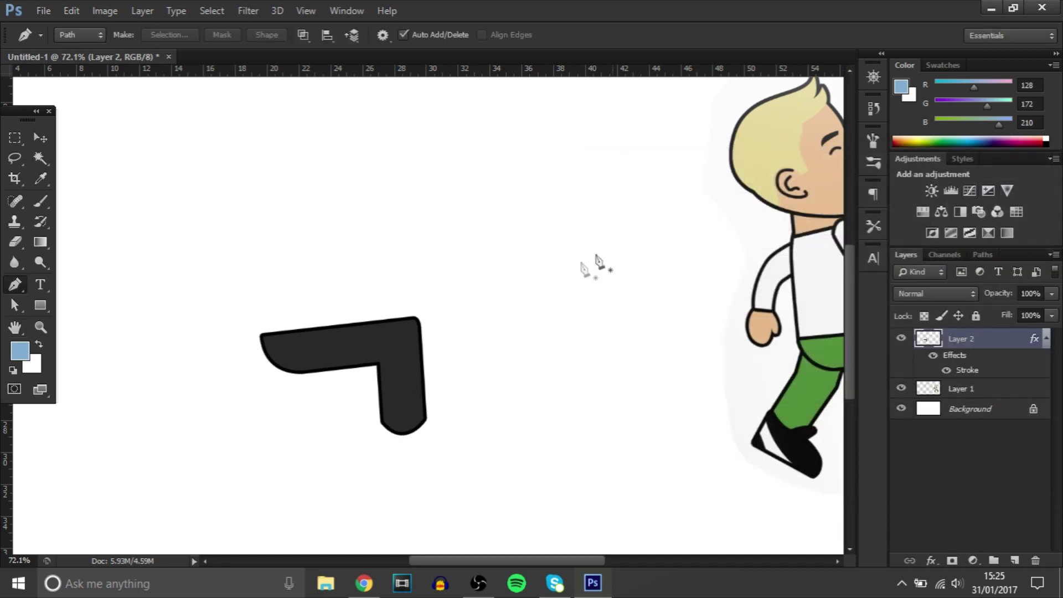
Add a new layer for the rear leg and place it between Layer 2 and Layer 1.
{"action": "scroll", "coordinate": [261, 456], "scroll_direction": "up", "scroll_amount": 2}
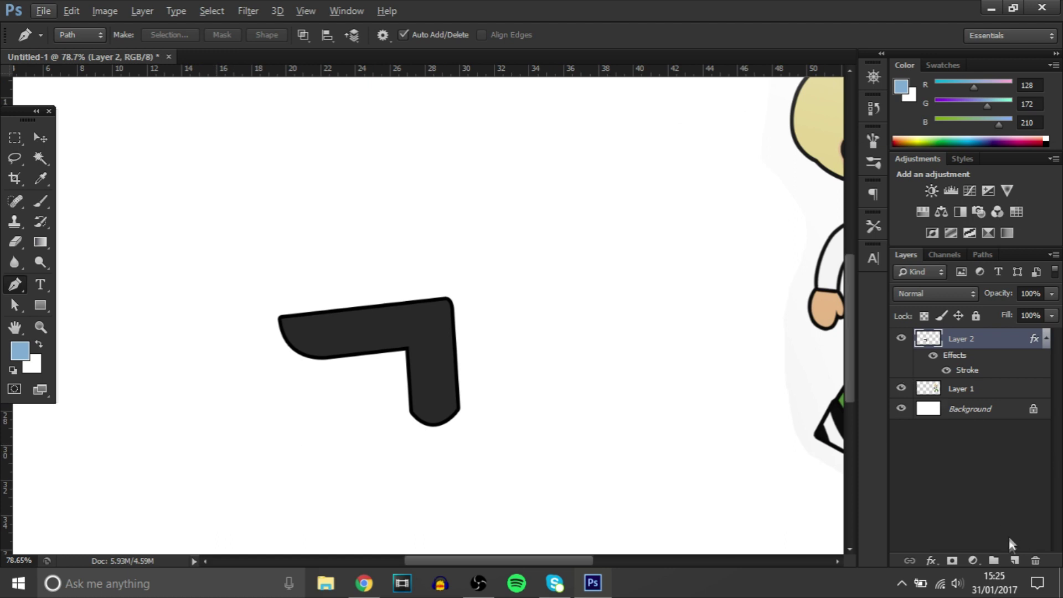
{"action": "left_click", "coordinate": [1014, 562]}
{"action": "scroll", "coordinate": [632, 435], "scroll_direction": "down", "scroll_amount": 4}
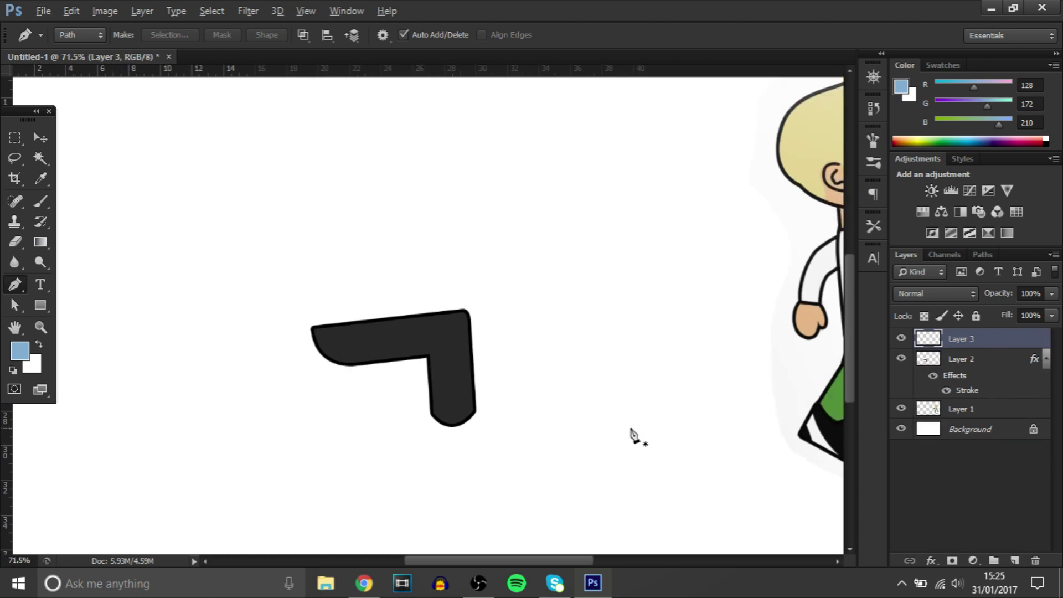
{"action": "left_click_drag", "start_coordinate": [963, 339], "coordinate": [976, 400]}
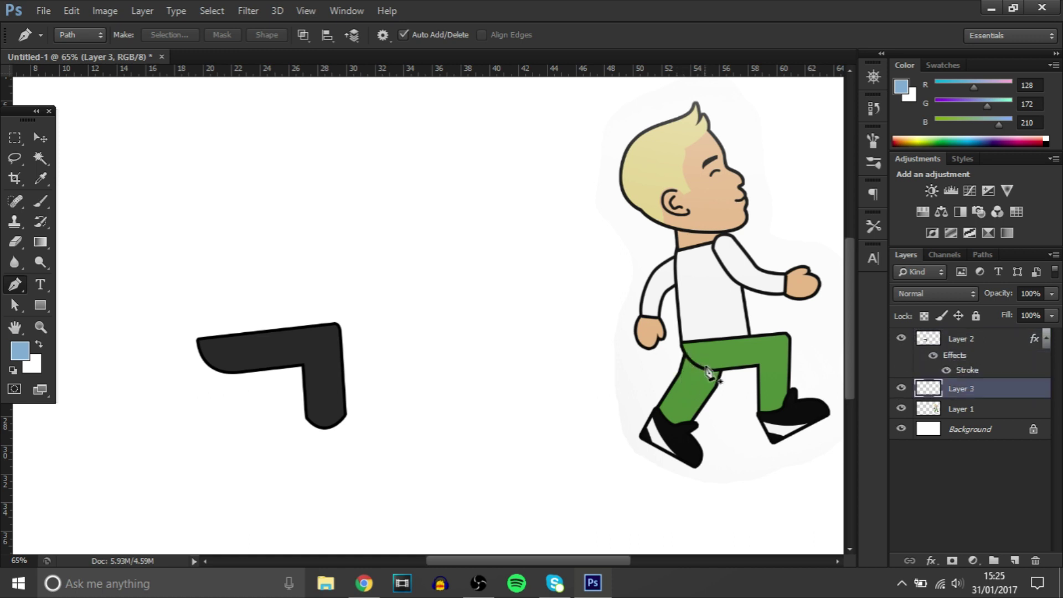
Trace the rear leg's outer edge with the Pen tool from the hip down, including a curved trouser hem.
{"action": "scroll", "coordinate": [123, 443], "scroll_direction": "up", "scroll_amount": 1}
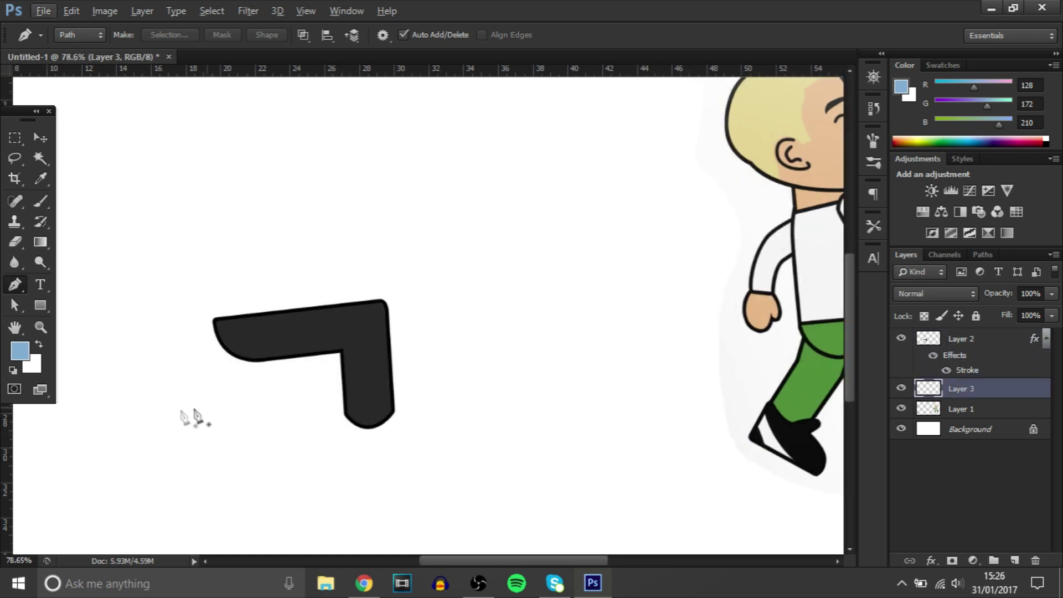
{"action": "left_click", "coordinate": [217, 327]}
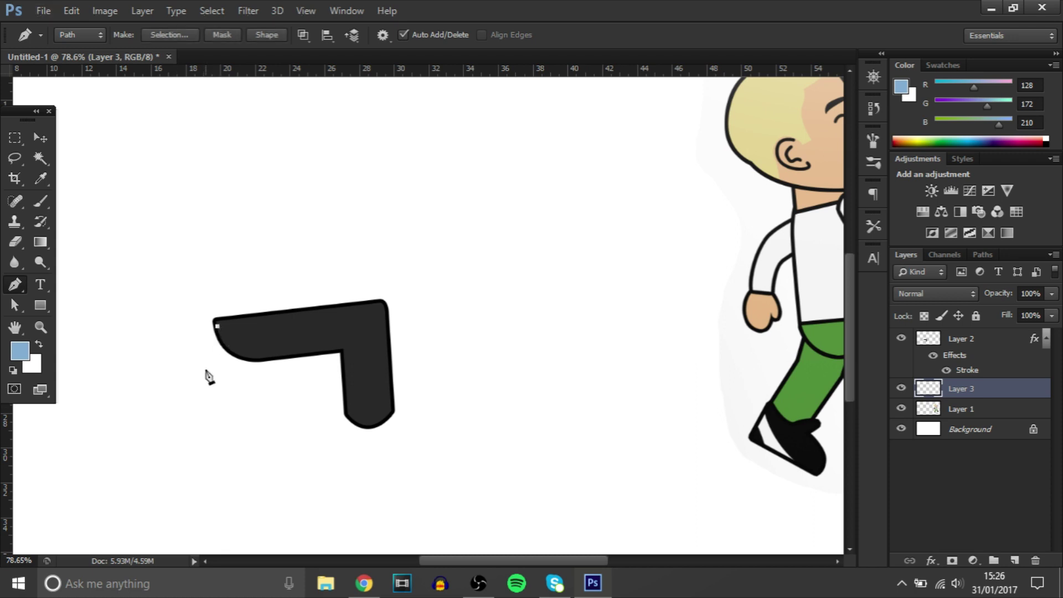
{"action": "left_click_drag", "start_coordinate": [208, 372], "coordinate": [209, 378]}
{"action": "left_click", "coordinate": [166, 433]}
{"action": "key", "text": "ctrl+z"}
{"action": "left_click_drag", "start_coordinate": [206, 453], "coordinate": [236, 449]}
{"action": "left_click", "coordinate": [207, 453], "text": "alt"}
Trace the rear leg's inner edge up behind the front thigh and close the path at the hip.
{"action": "left_click", "coordinate": [246, 387]}
{"action": "key", "text": "ctrl+z"}
{"action": "left_click", "coordinate": [246, 387]}
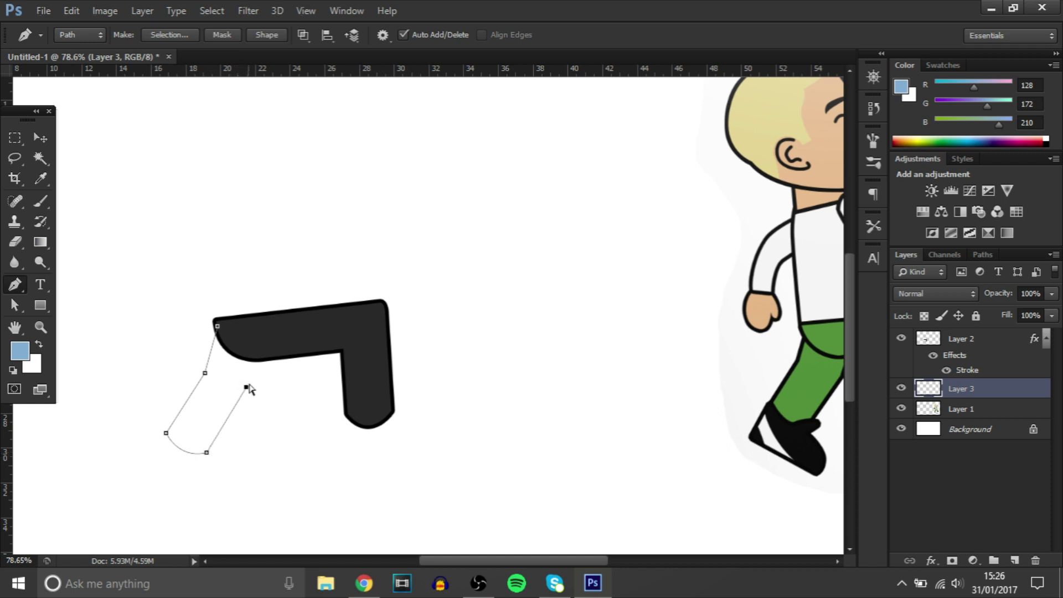
{"action": "key", "text": "ctrl+z"}
{"action": "key", "text": "ctrl+z"}
{"action": "key", "text": "ctrl+z"}
{"action": "key", "text": "ctrl+z"}
{"action": "key", "text": "ctrl+z"}
{"action": "left_click", "coordinate": [259, 335]}
{"action": "left_click", "coordinate": [217, 326]}
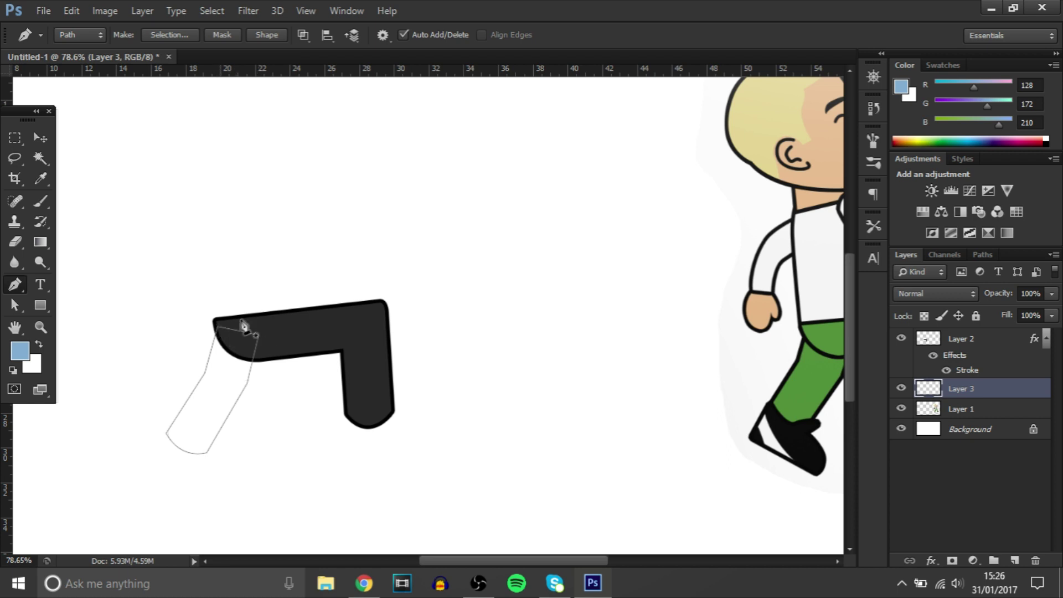
Fill the rear leg path with the same dark grey as the front leg.
{"action": "right_click", "coordinate": [238, 362]}
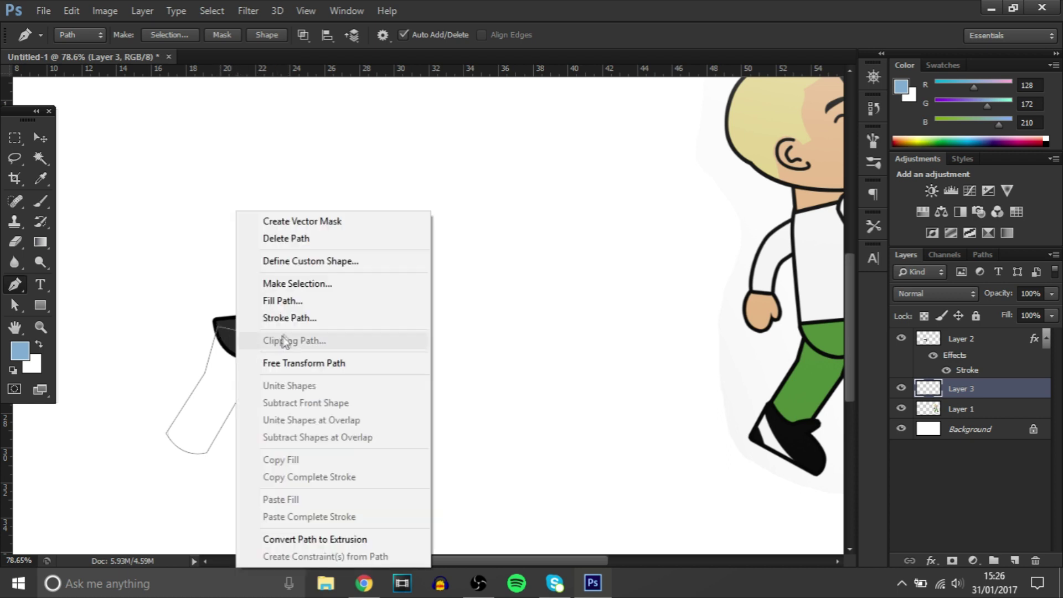
{"action": "left_click", "coordinate": [306, 301]}
{"action": "key", "text": "Return"}
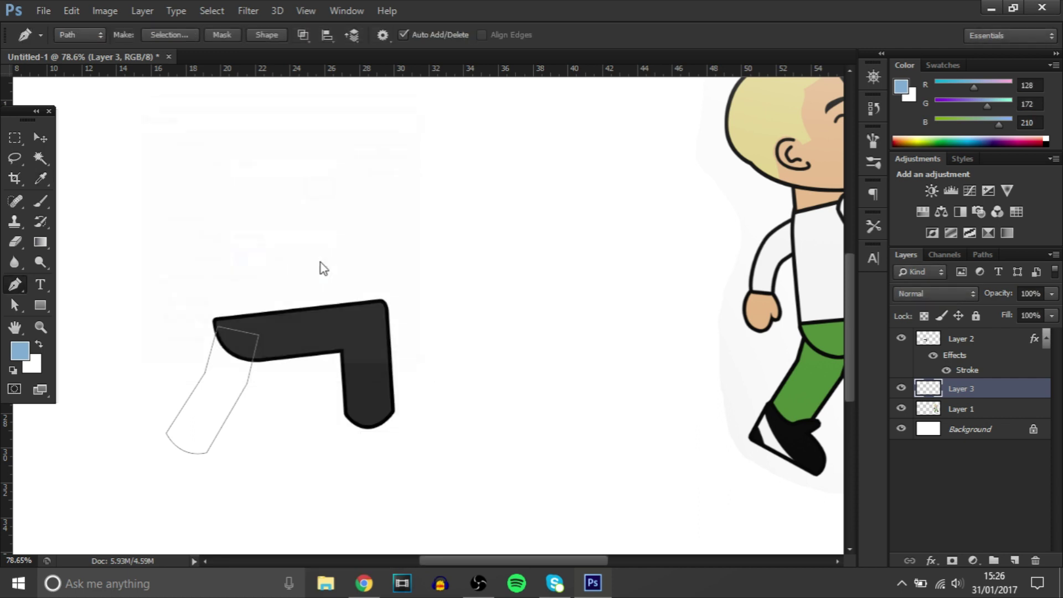
Copy the layer style from Layer 2 and paste it onto the rear leg's layer.
{"action": "right_click", "coordinate": [985, 339]}
{"action": "left_click", "coordinate": [706, 329]}
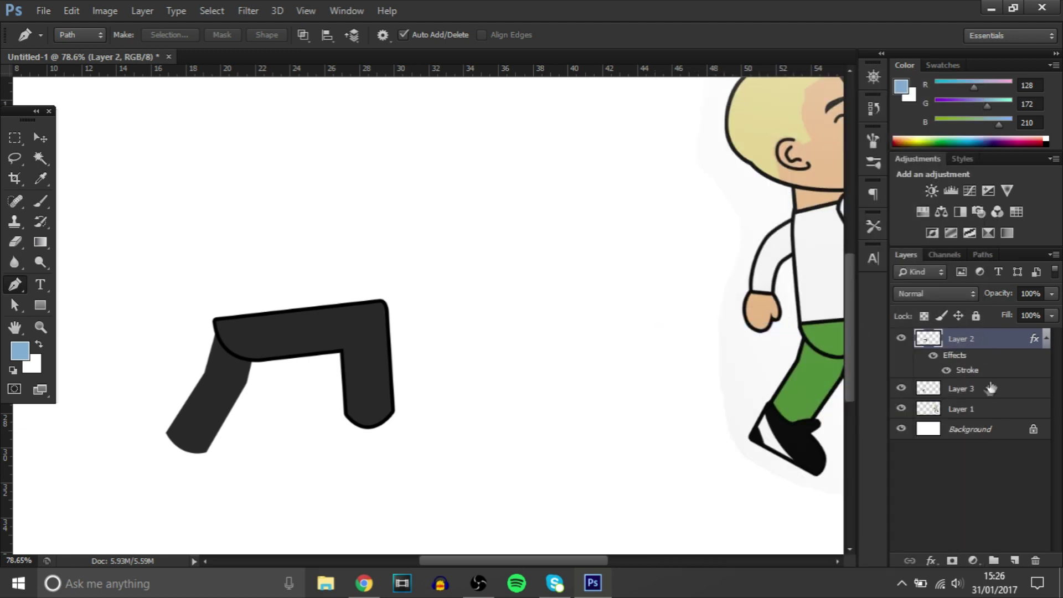
{"action": "right_click", "coordinate": [981, 390]}
{"action": "left_click", "coordinate": [700, 347]}
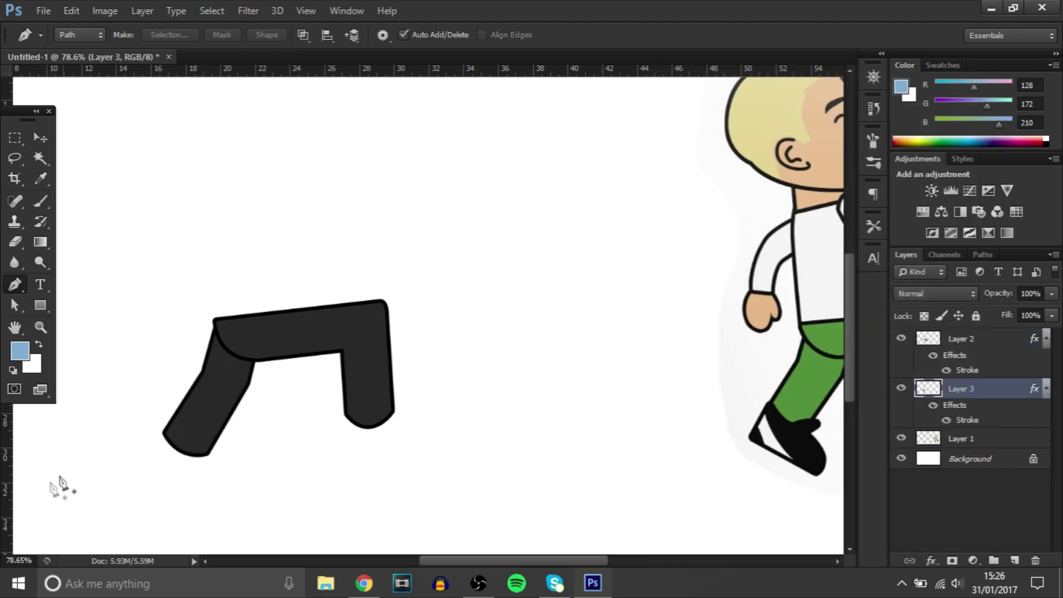